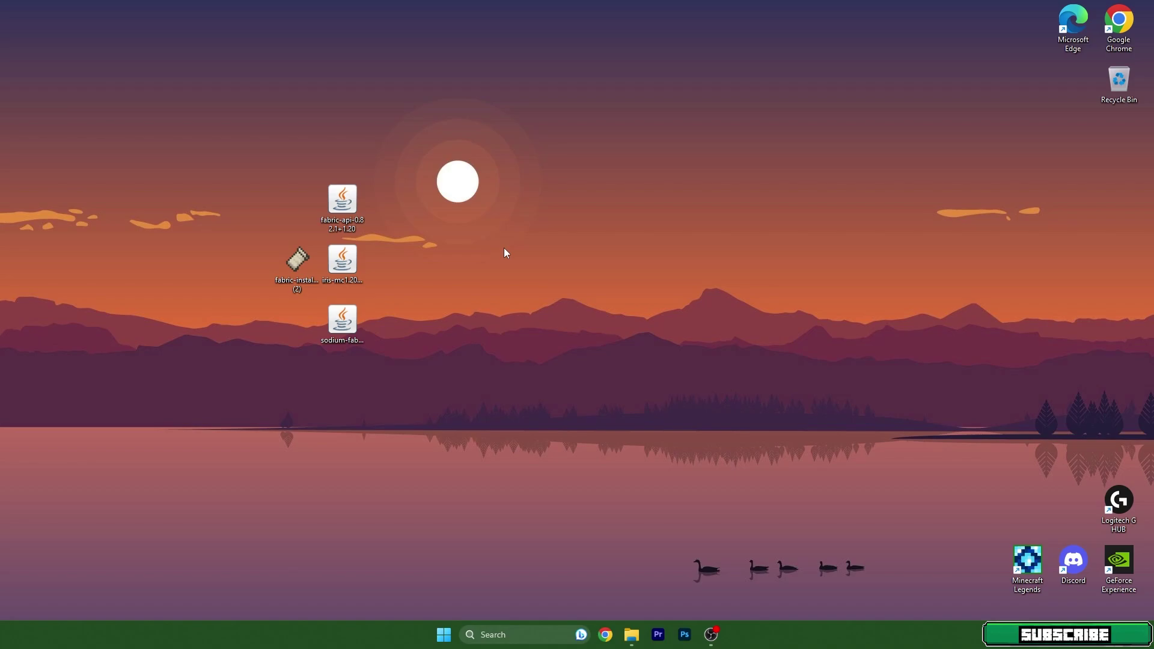
left_click_drag(435, 207, 252, 358)
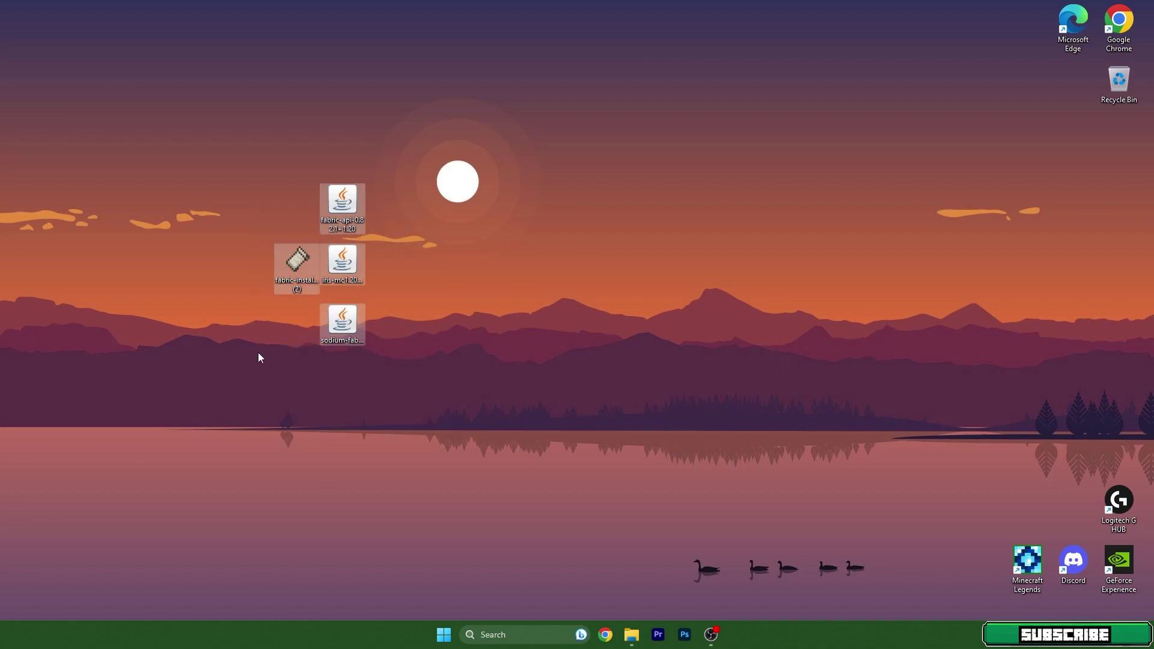
left_click(258, 353)
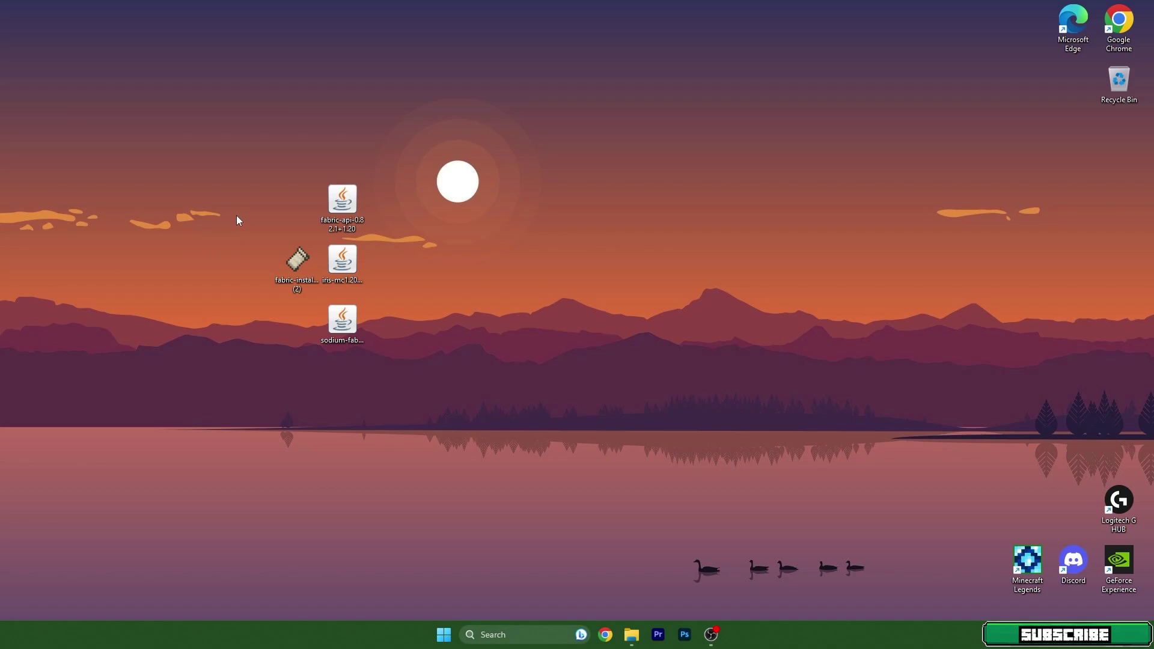
left_click_drag(258, 187, 423, 356)
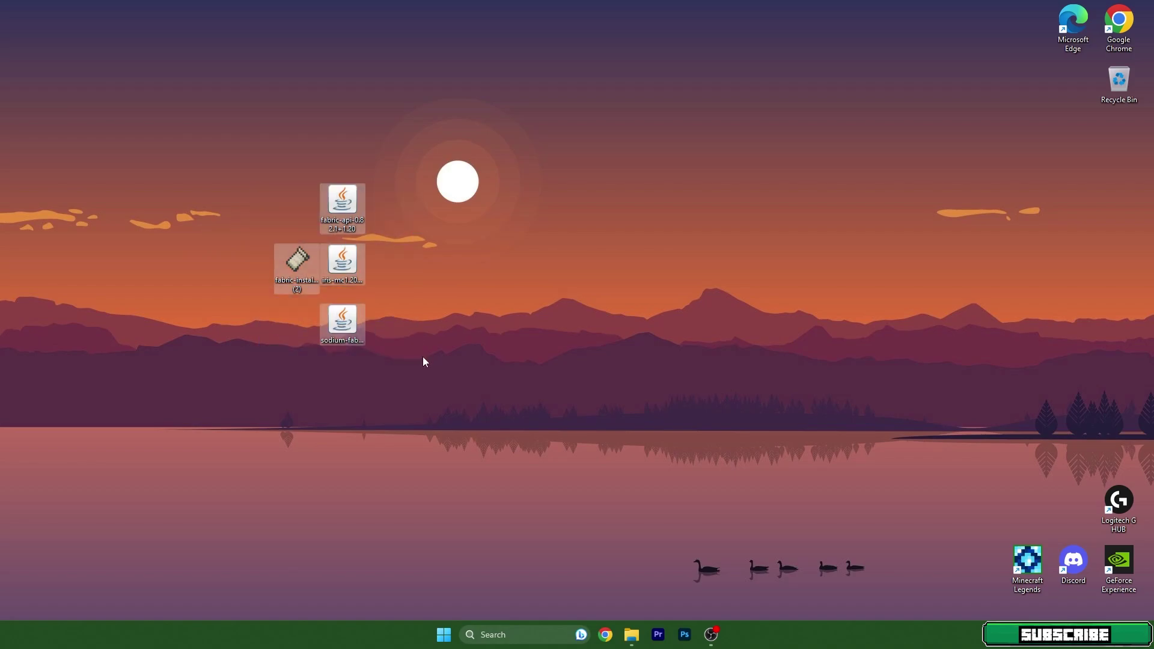
left_click(423, 356)
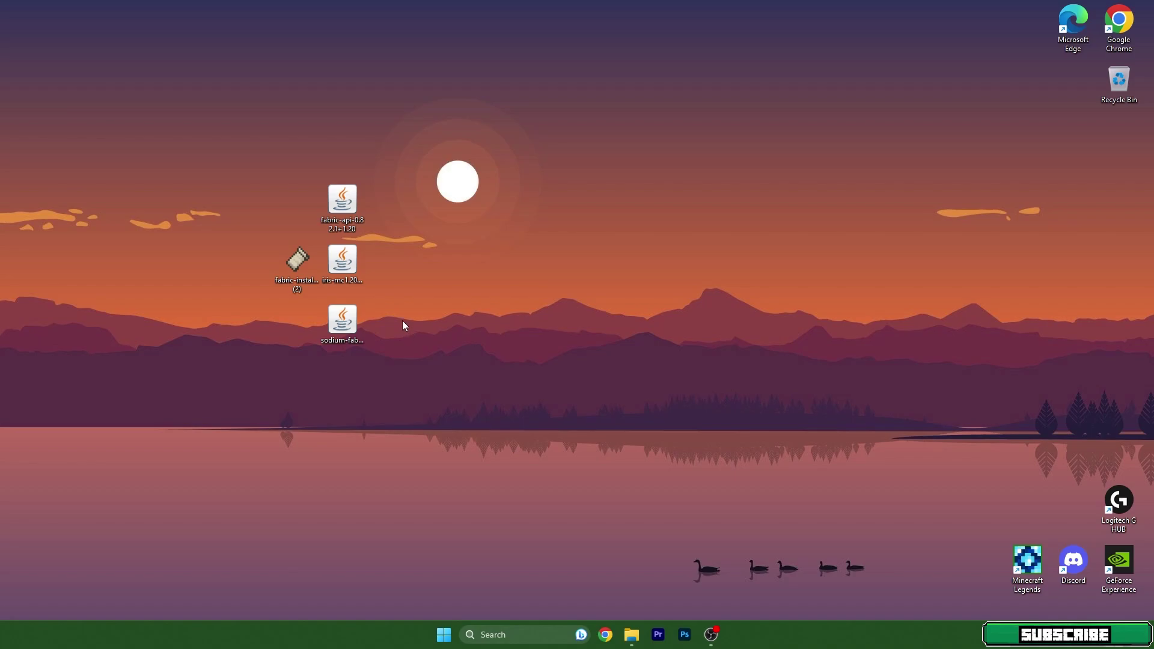
left_click_drag(279, 212, 369, 354)
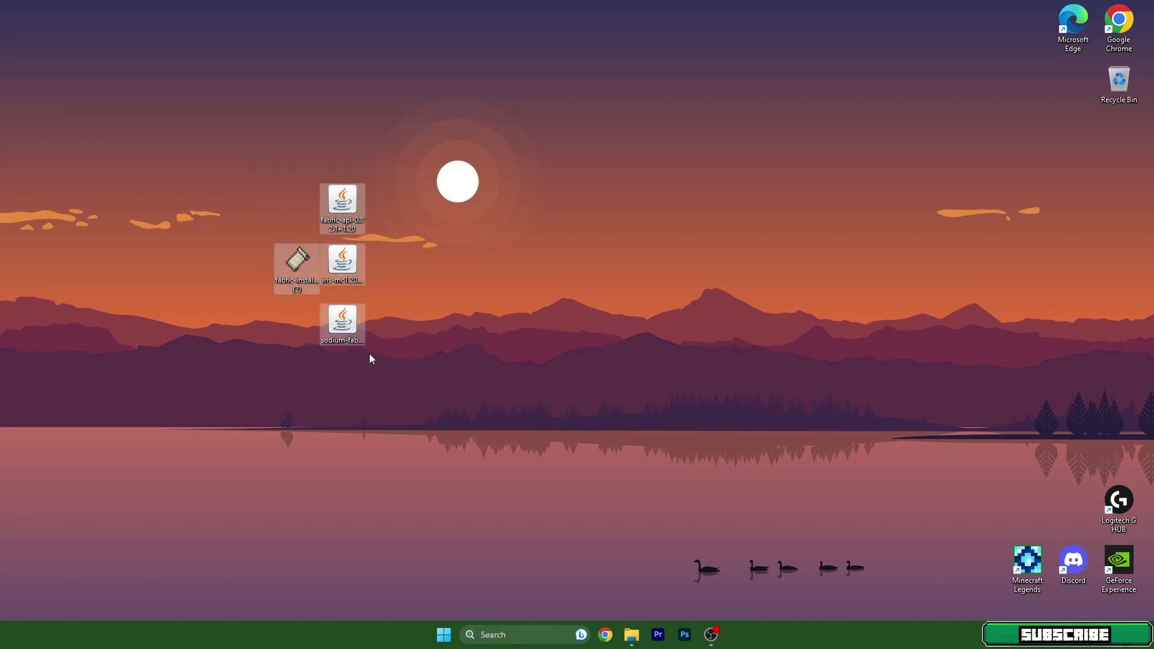
left_click(397, 363)
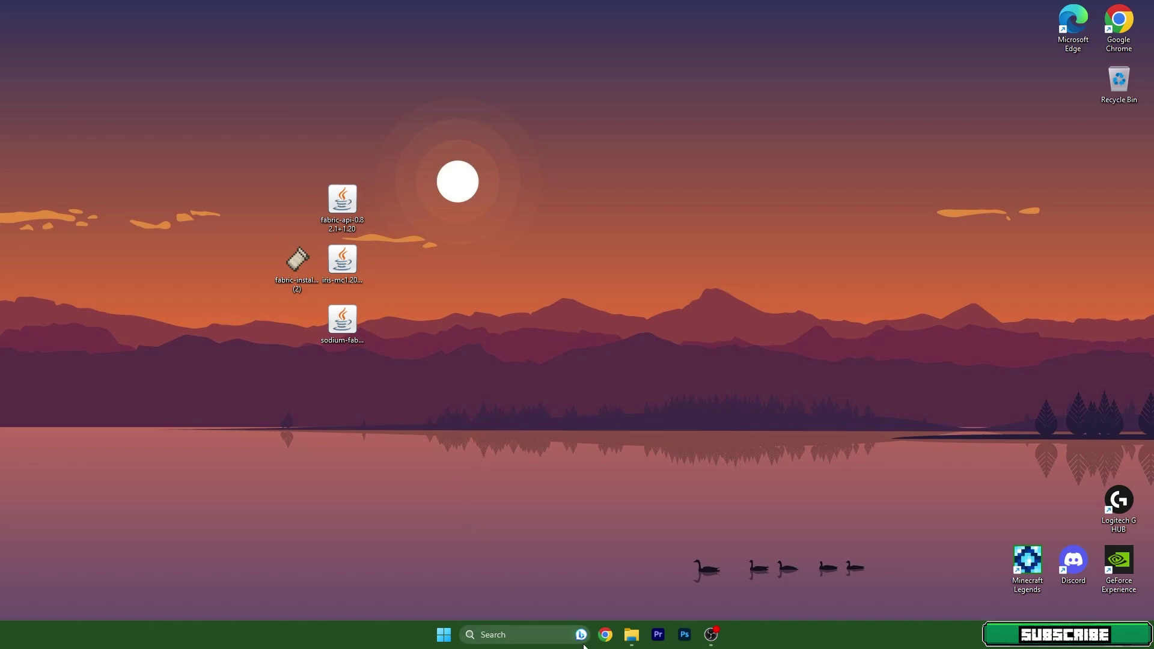
Find the %appdata% folder through the system search and open the .minecraft folder inside Roaming.
left_click(519, 633)
type("%appdata%")
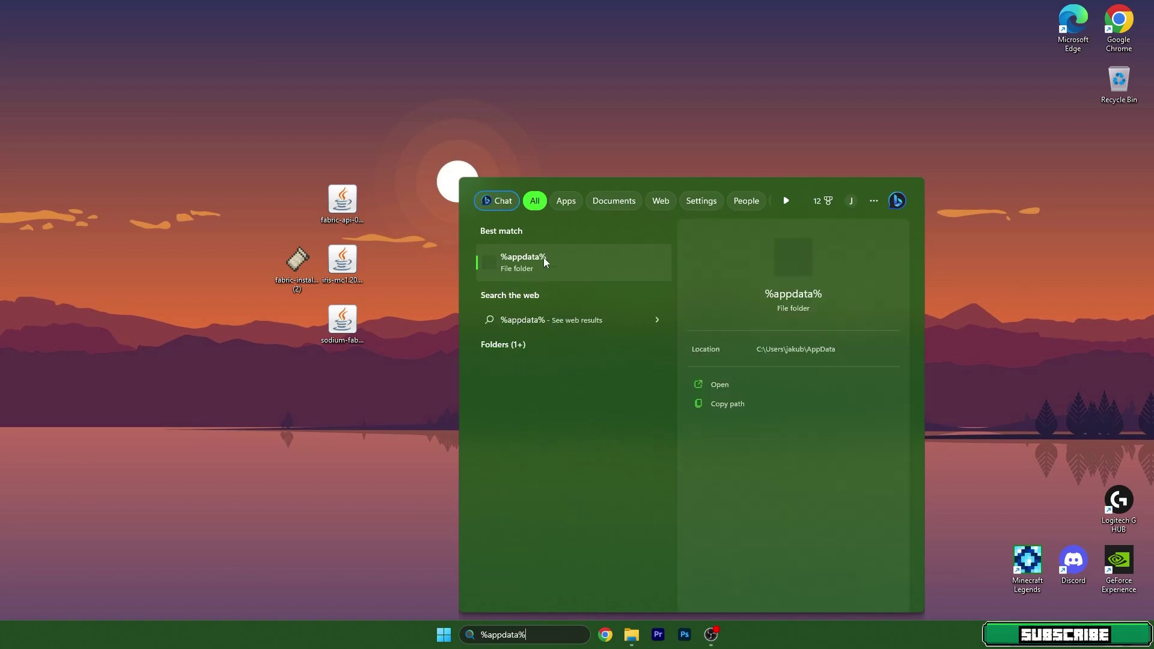
left_click(544, 257)
left_click_drag(592, 136, 626, 138)
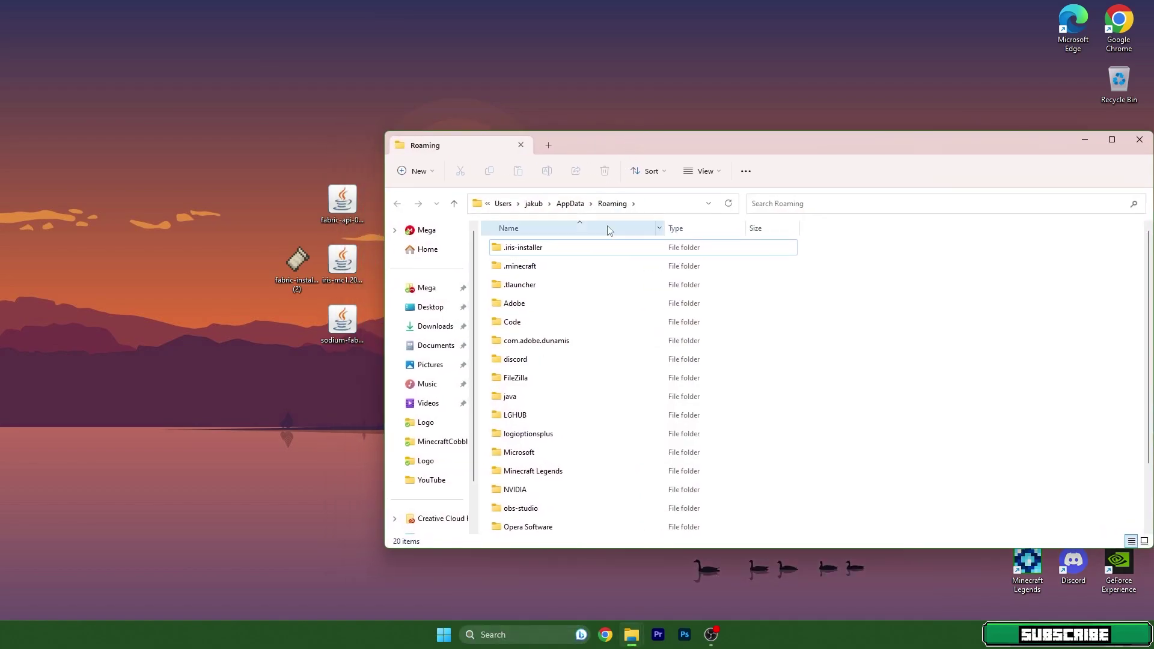
double_click(515, 271)
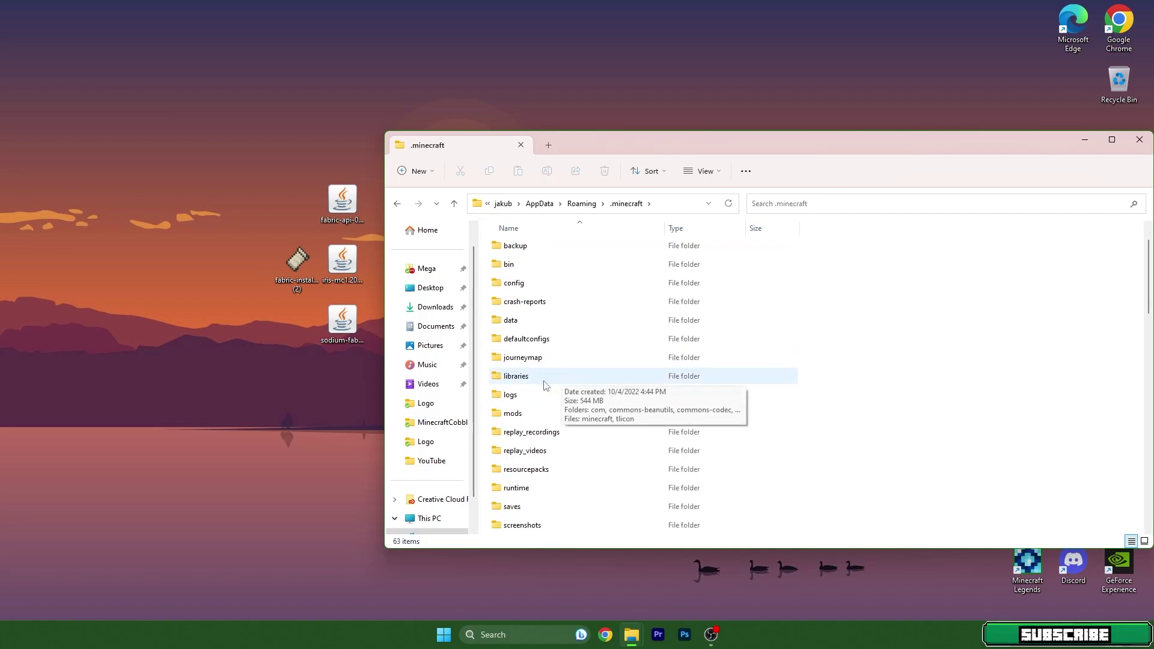
Move the fabric-api, iris and sodium-fabric jar files from the desktop into the mods folder.
double_click(529, 413)
left_click_drag(340, 394, 586, 310)
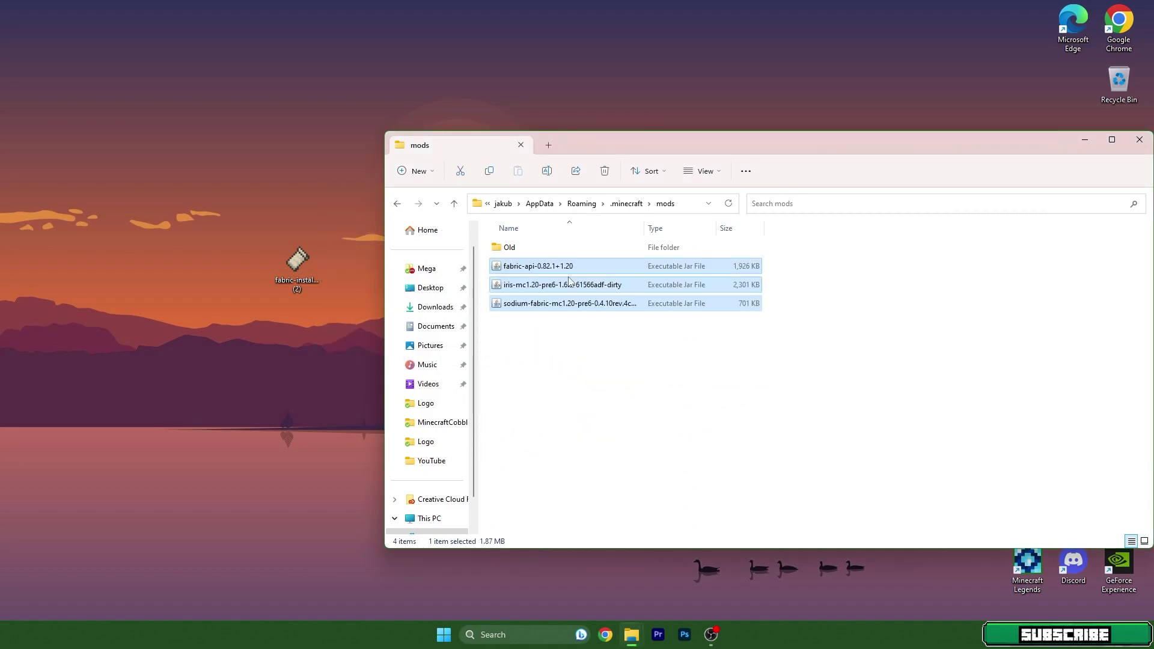
left_click(537, 327)
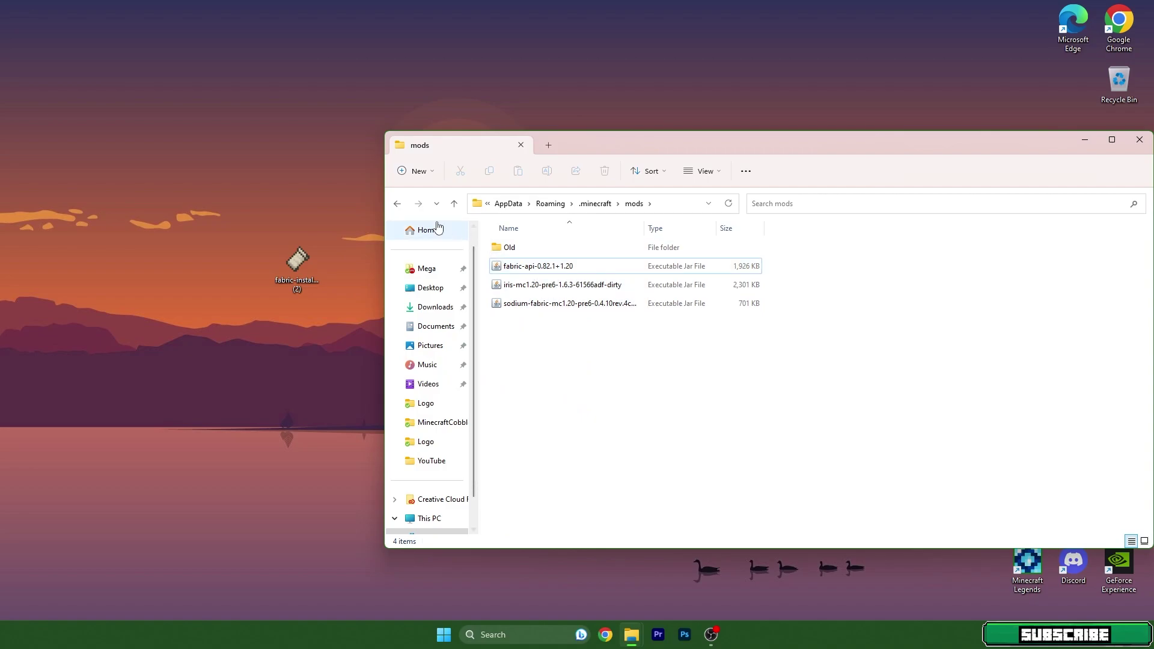
Return to the .minecraft folder and open its versions folder.
left_click(398, 205)
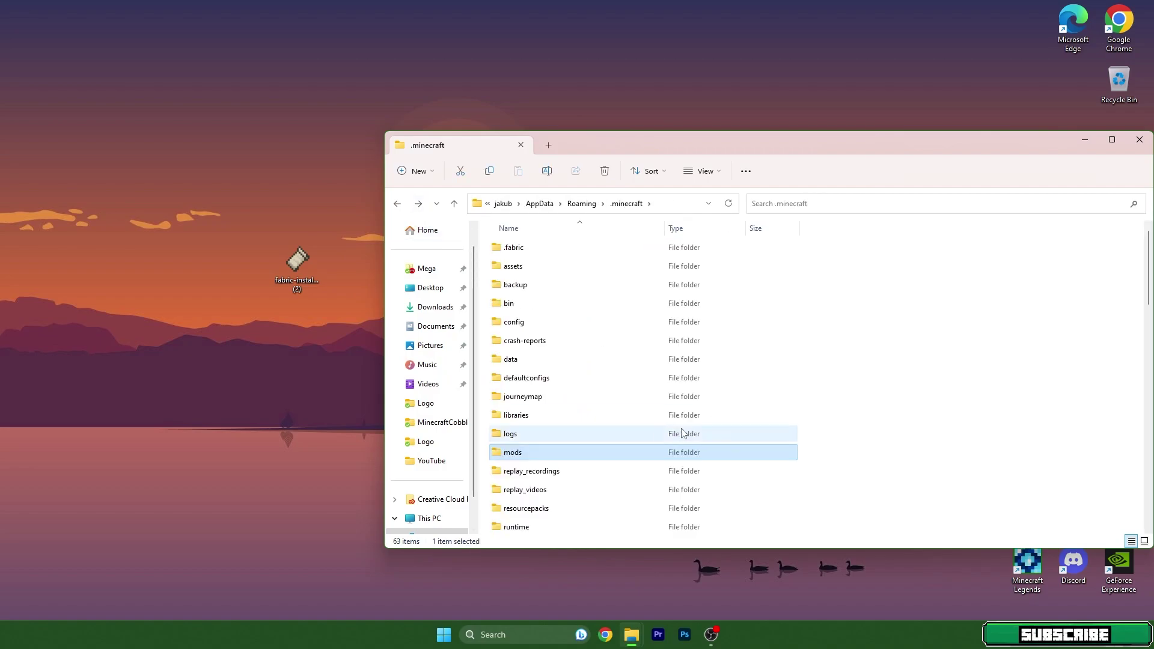
scroll(601, 396, "down", 4)
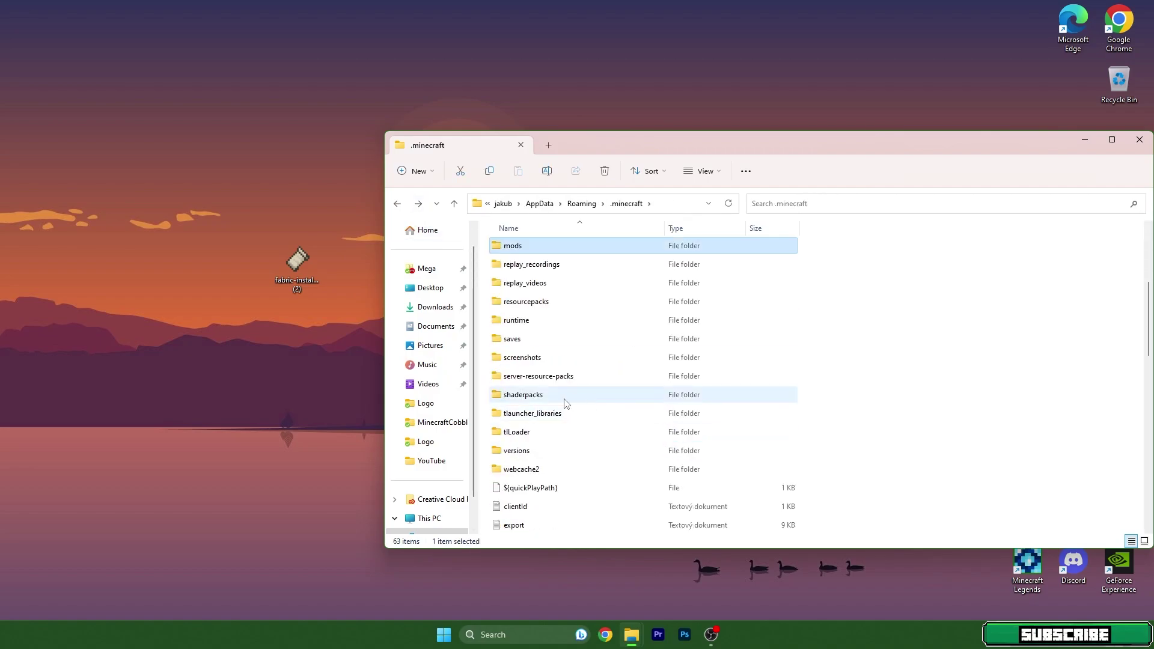
double_click(521, 456)
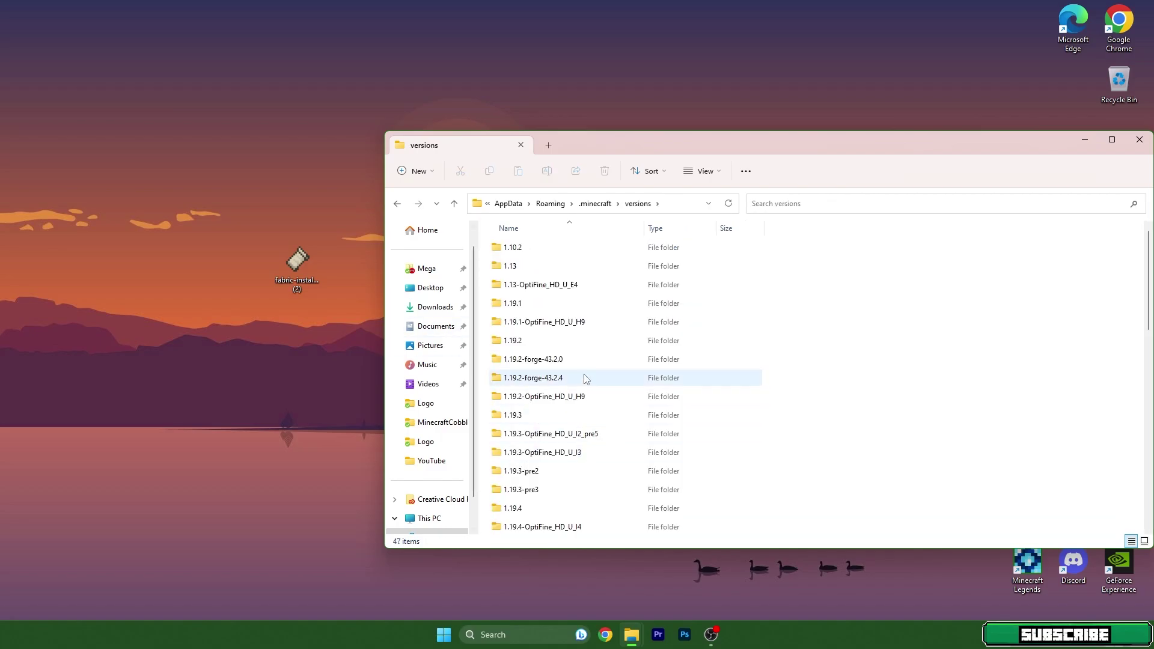
Launch the Fabric installer from the desktop, include snapshots and choose Minecraft version 1.20-pre6.
left_click(289, 280)
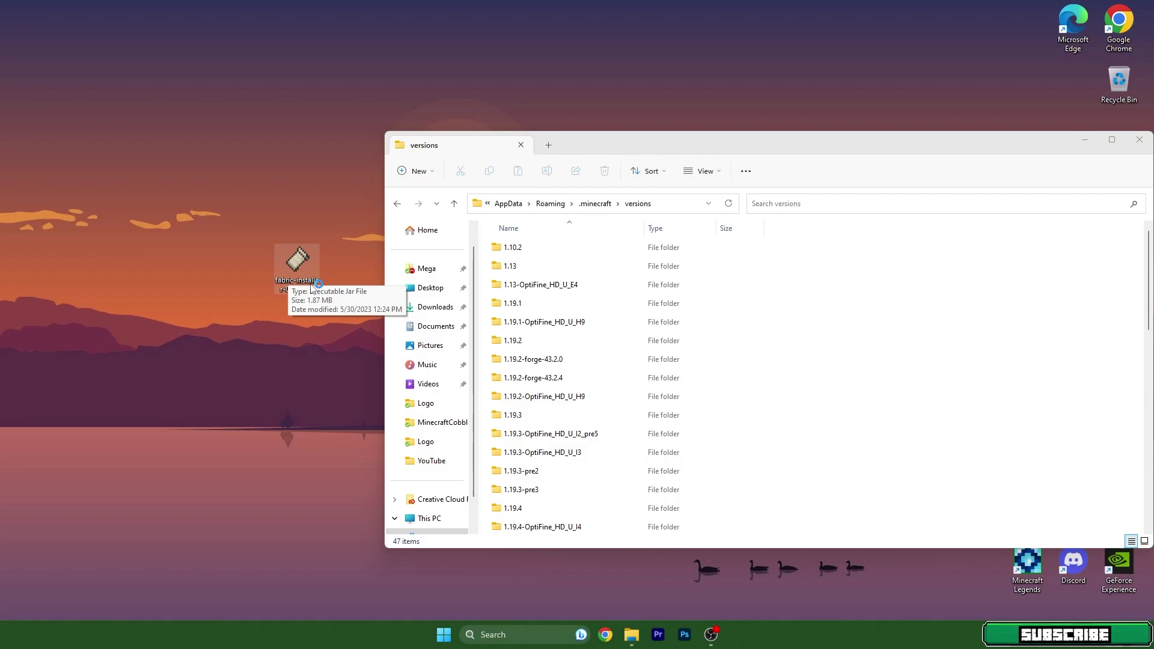
left_click(666, 278)
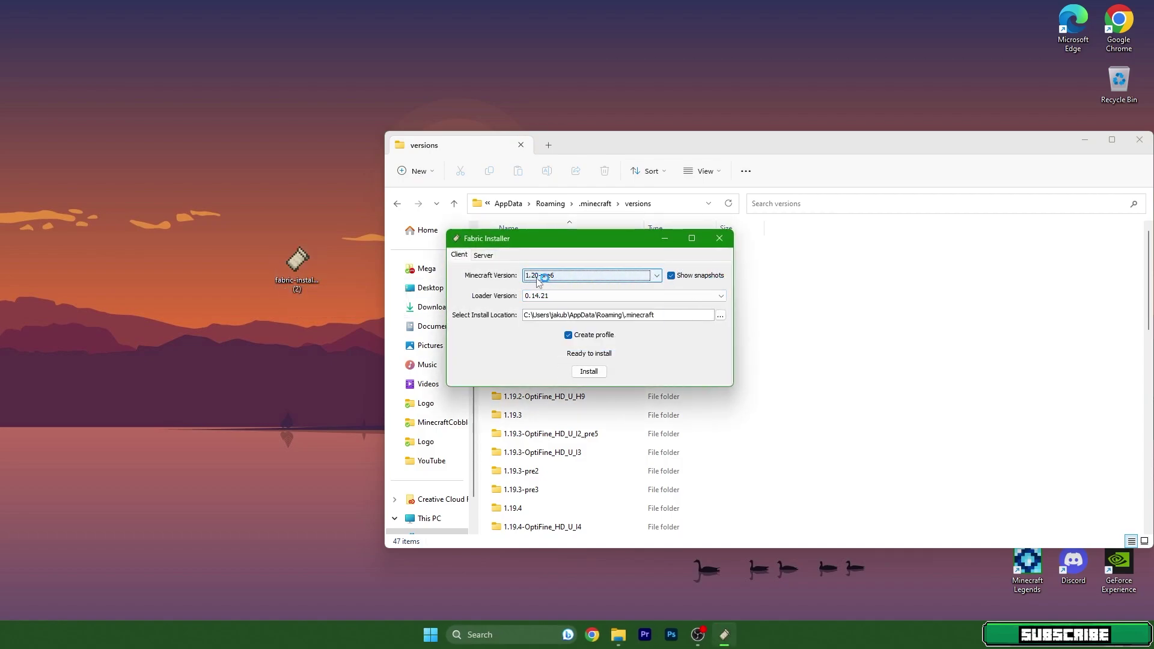
left_click(671, 275)
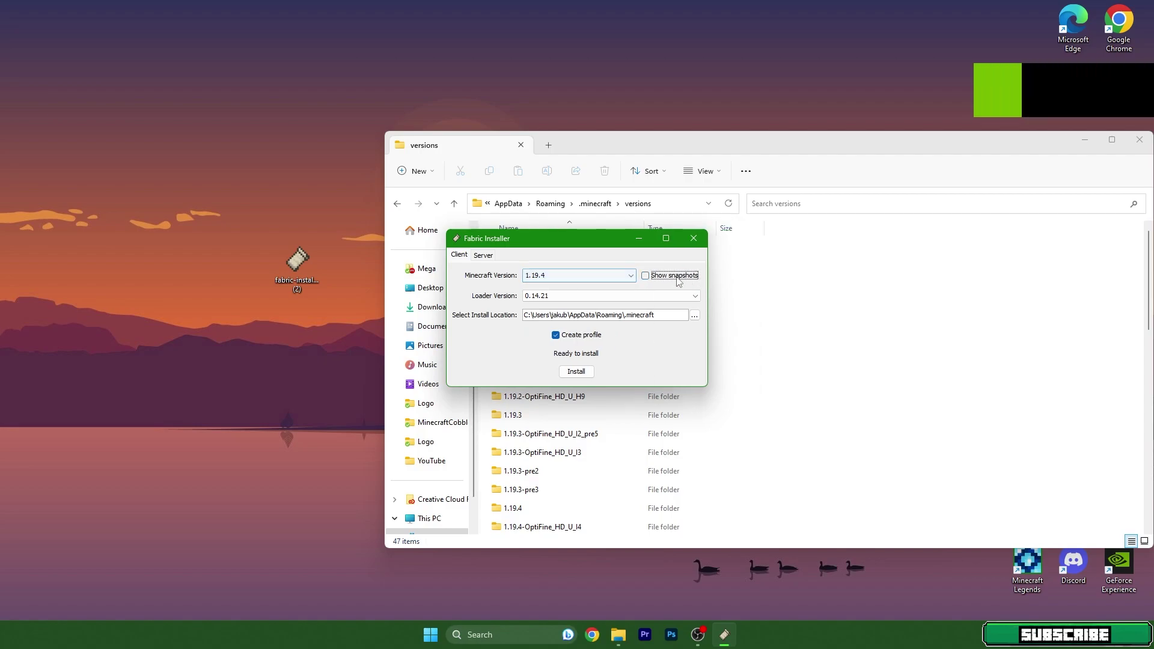
left_click(531, 277)
left_click(537, 283)
left_click(645, 275)
left_click(529, 276)
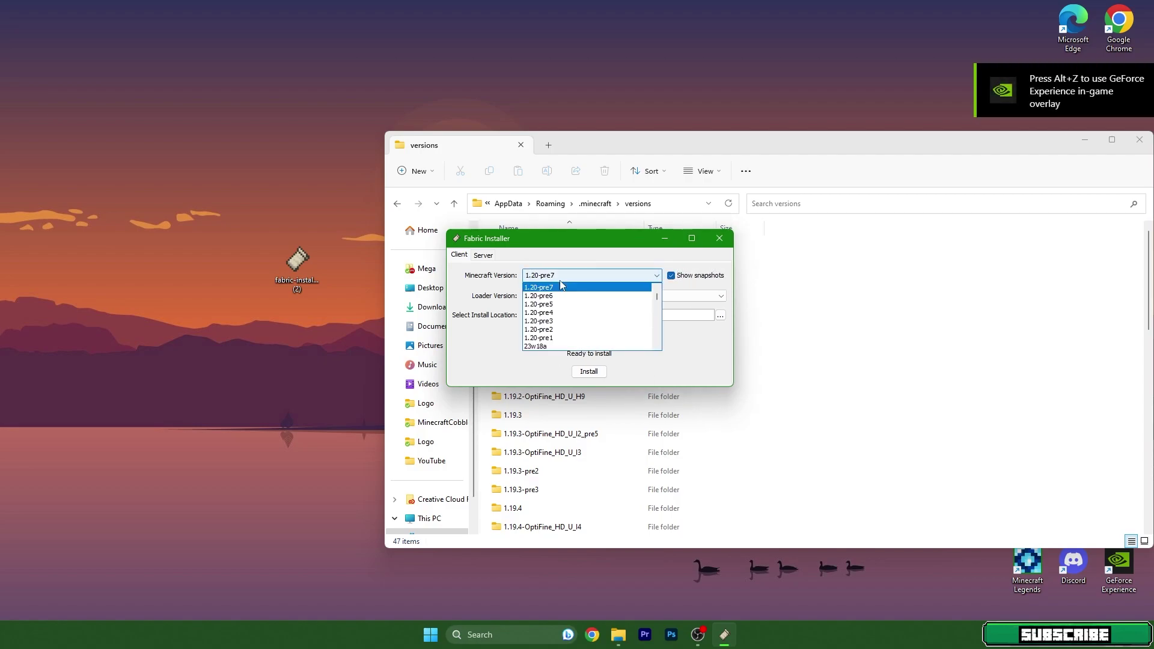
left_click(526, 284)
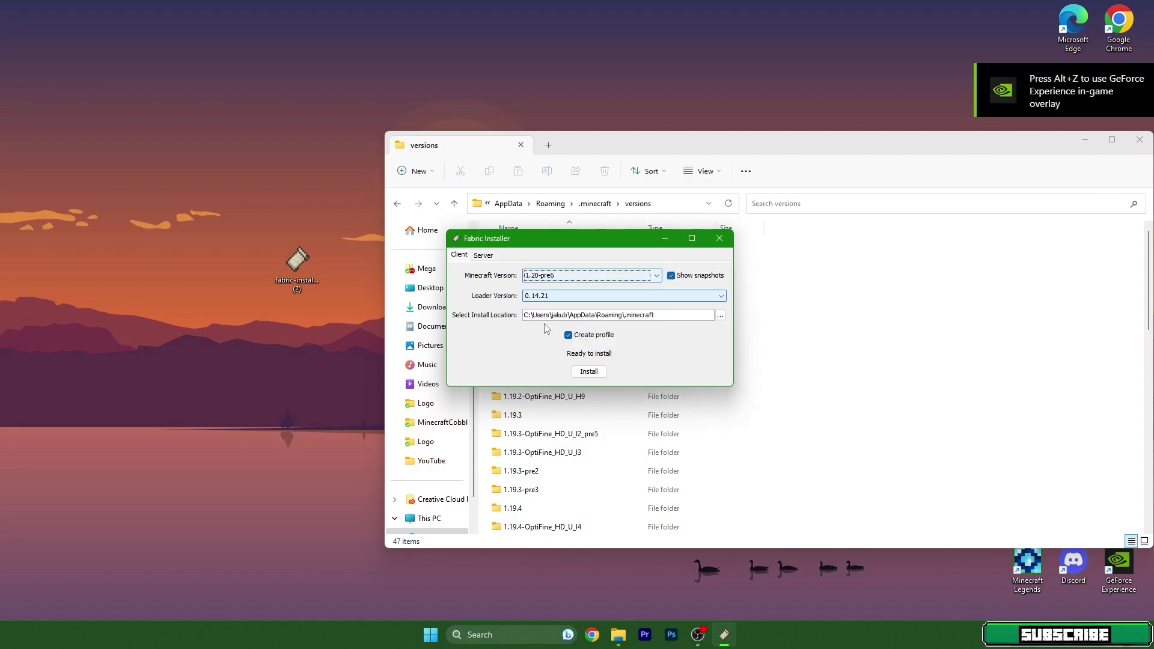
Install Fabric with loader version 0.14.21 and close the installer.
left_click(589, 371)
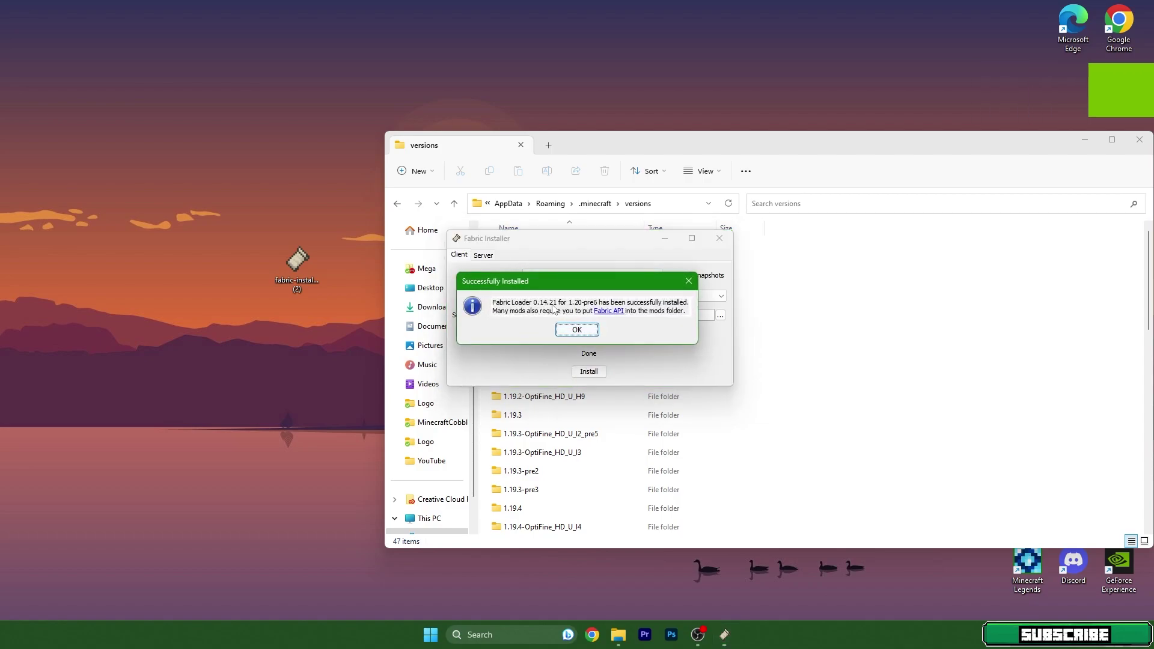
left_click(574, 331)
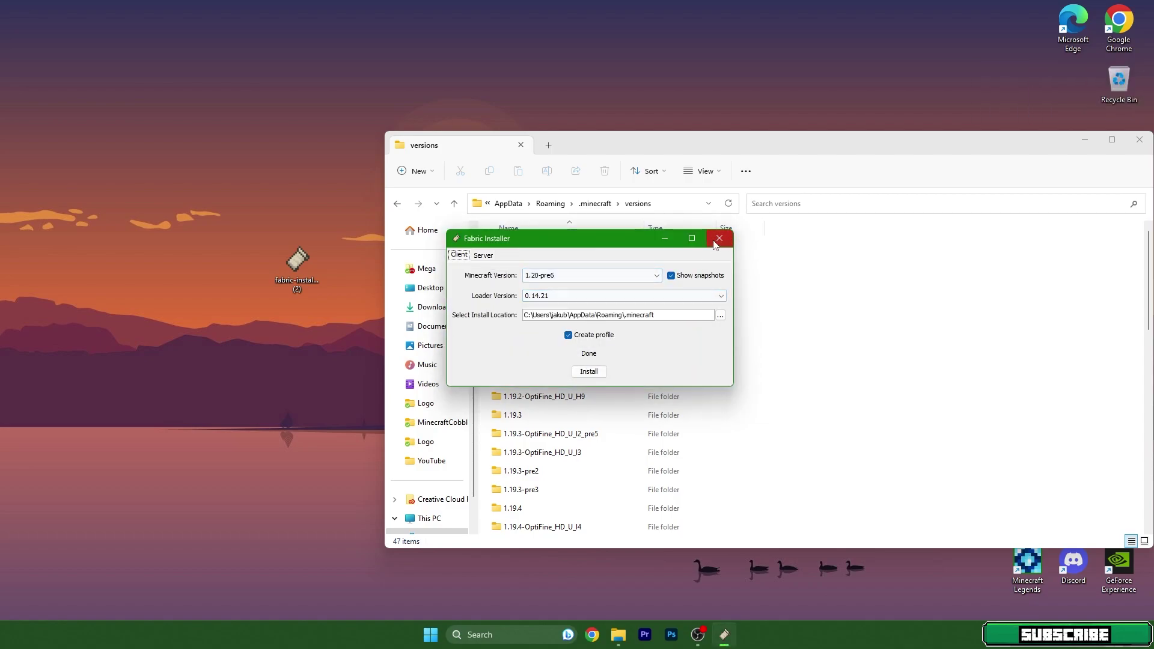
left_click(719, 238)
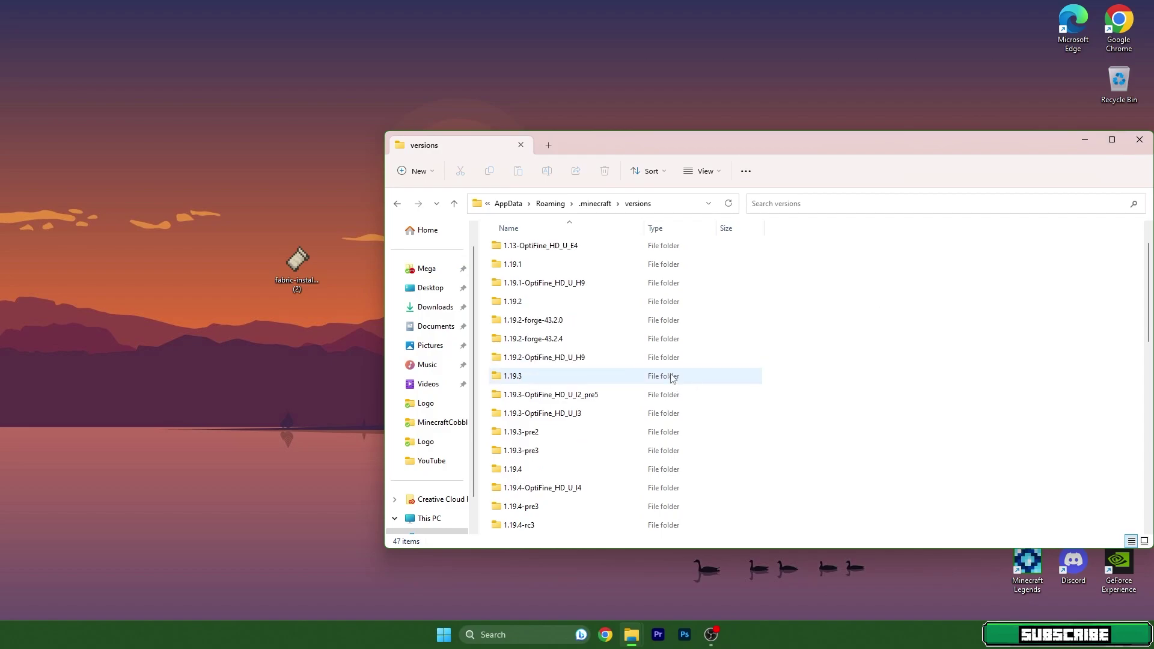
Check the versions folder for fabric-loader-0.14.21-1.20-pre6, then close the file window.
scroll(655, 376, "down", 6)
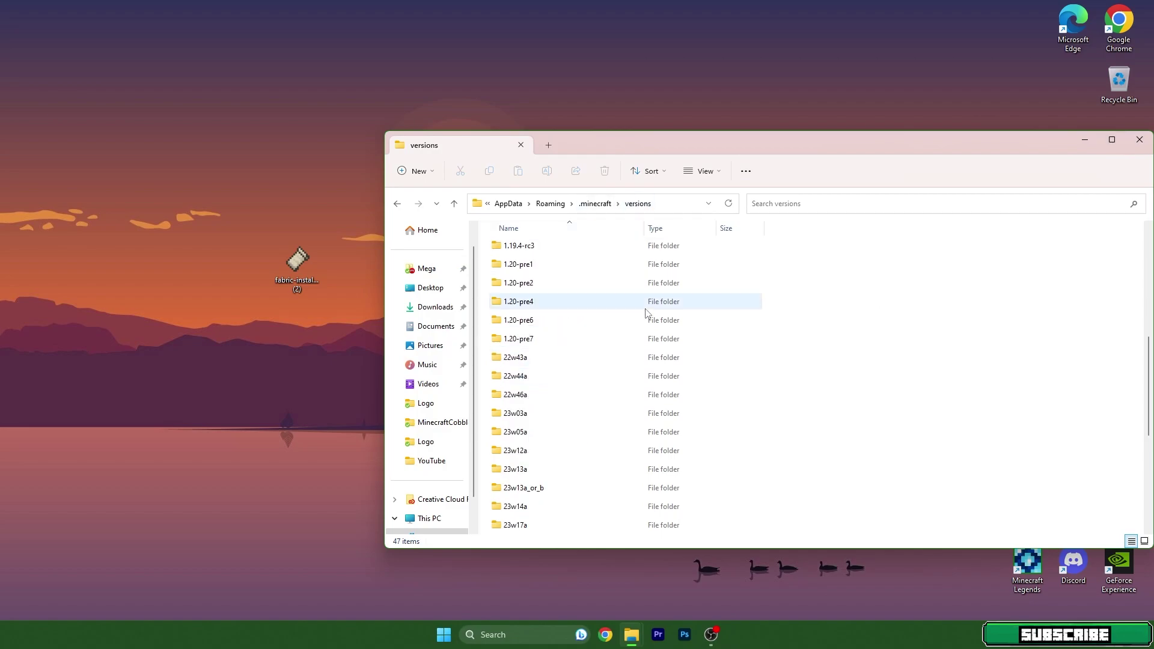
scroll(544, 415, "down", 4)
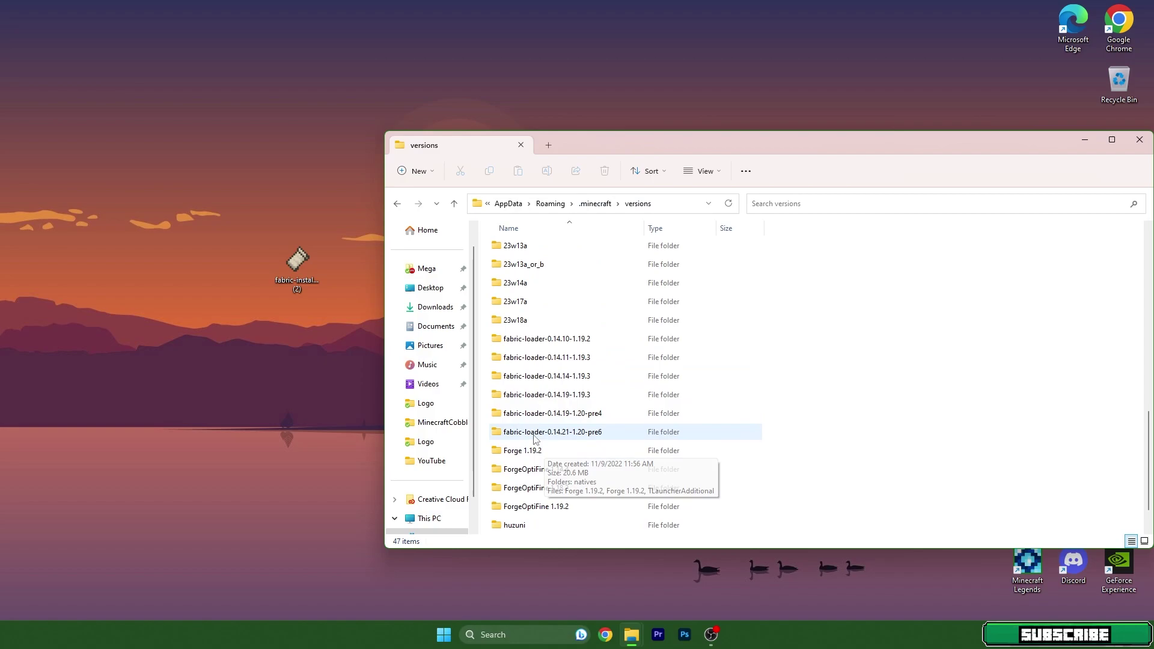
left_click(553, 433)
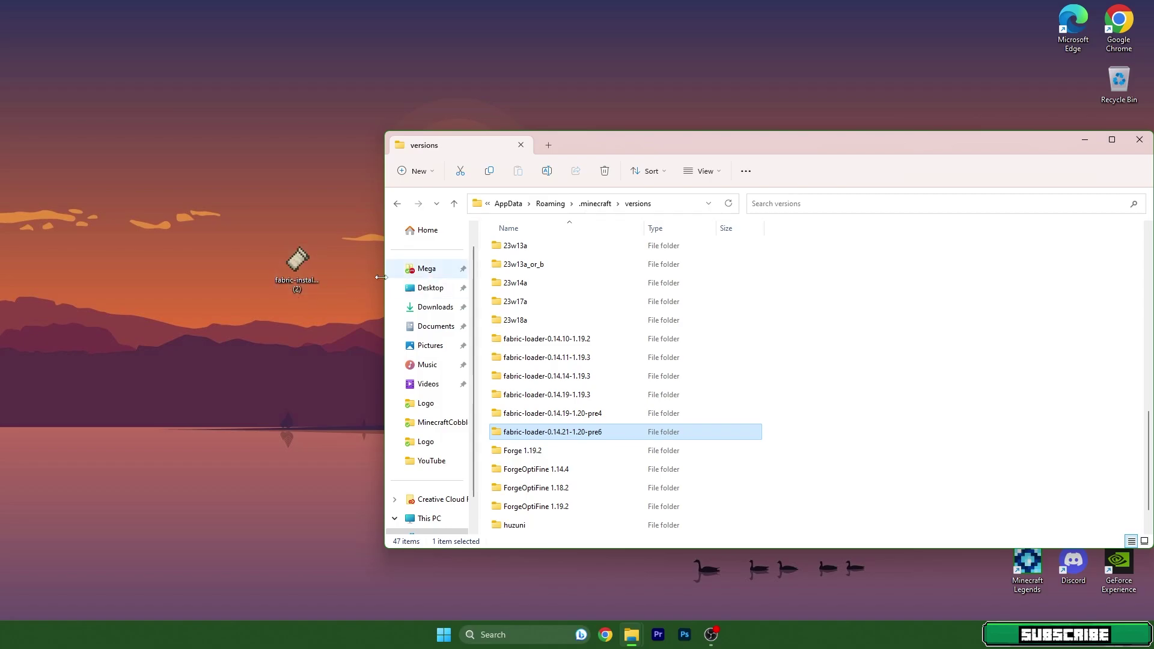
left_click(1139, 139)
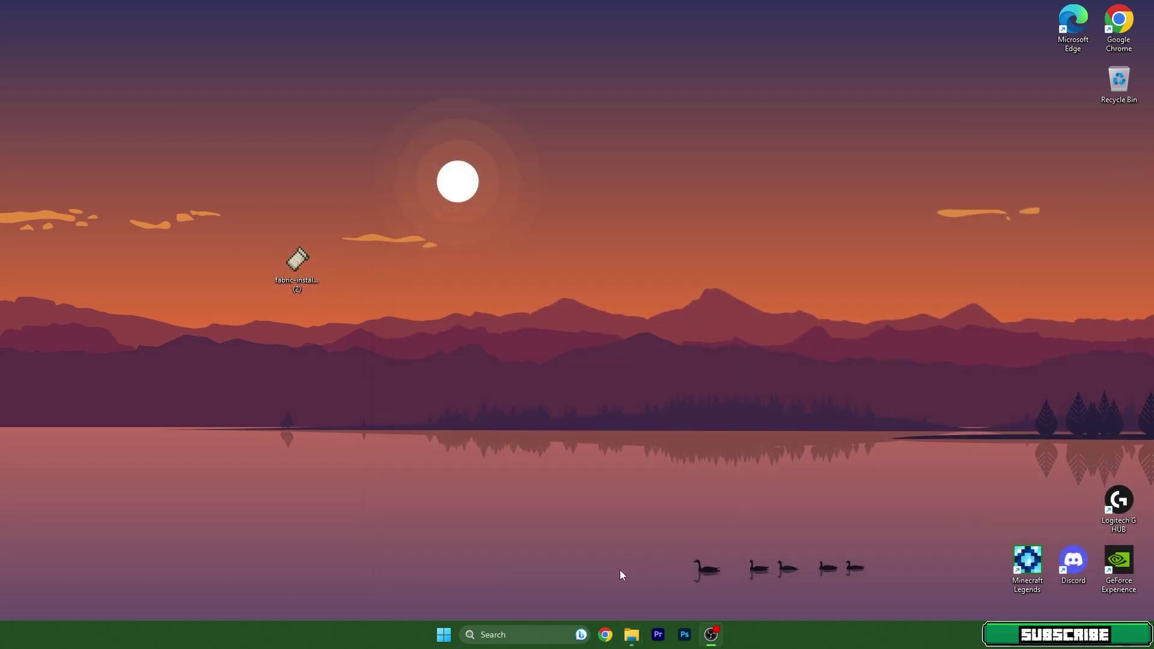
Search the system for "tlauncher" and launch TLauncher.
left_click(488, 642)
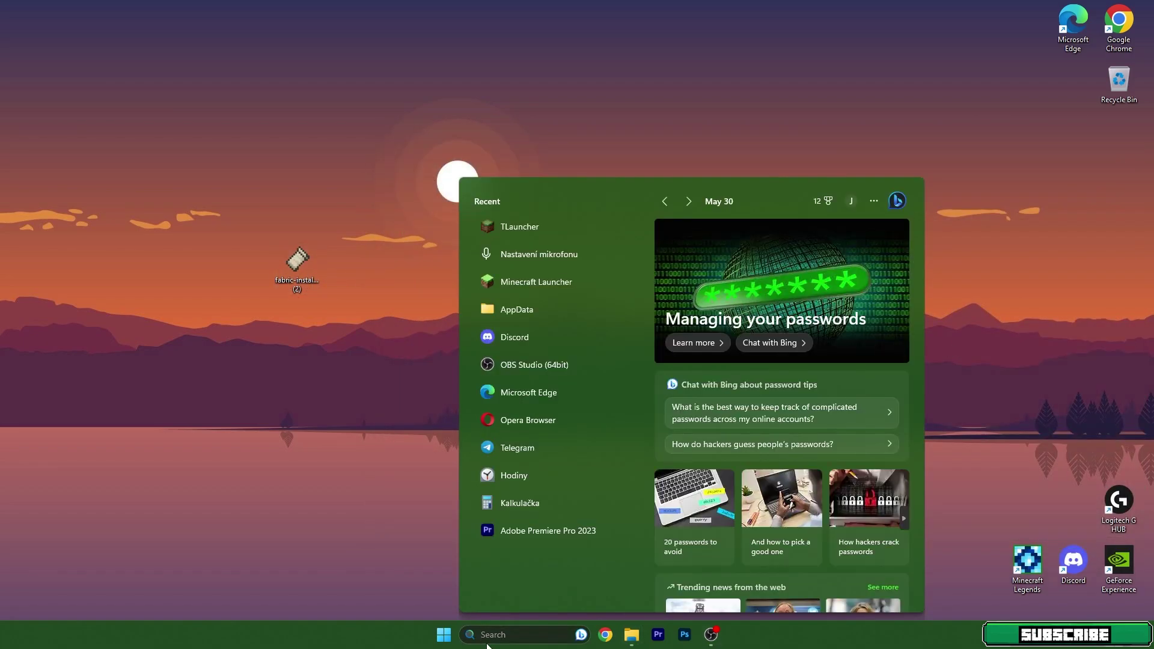
type("tlauncher")
key("Return")
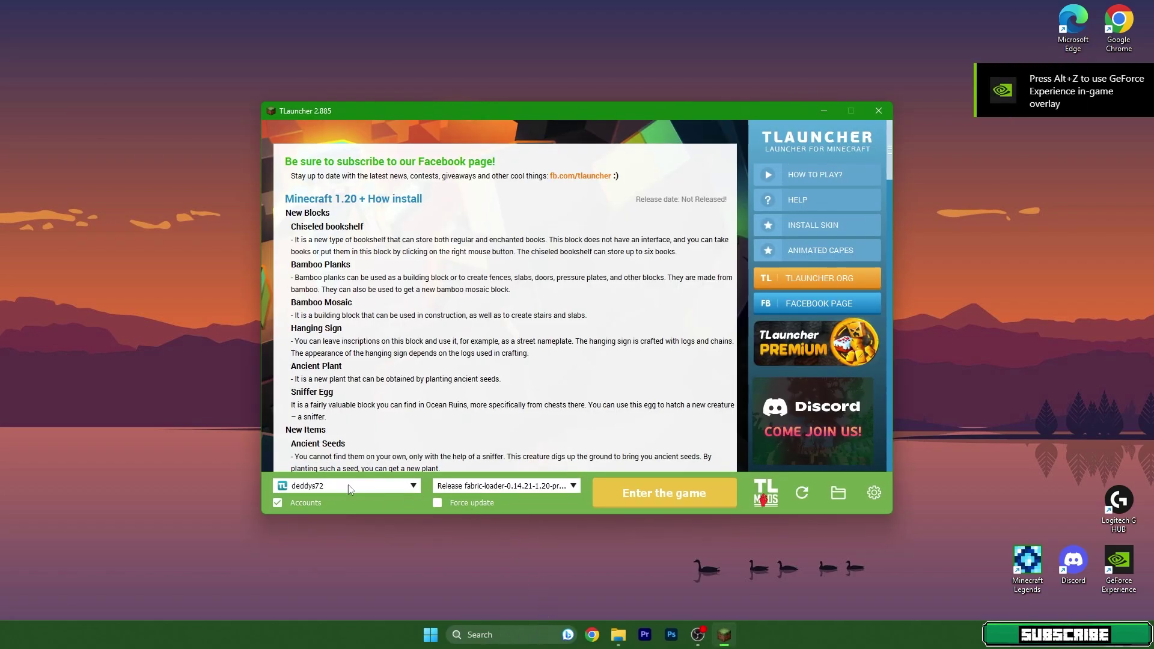
Start the game with the fabric-loader-0.14.21-1.20-pre6 release as the selected version.
left_click(492, 487)
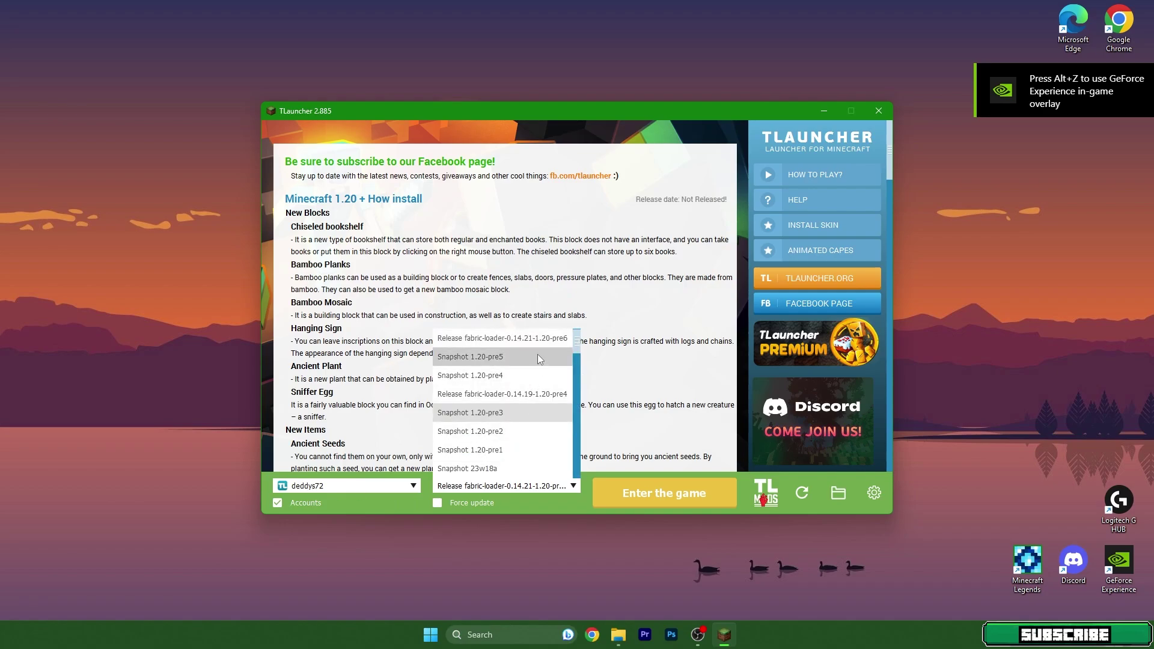
left_click(492, 487)
left_click(637, 490)
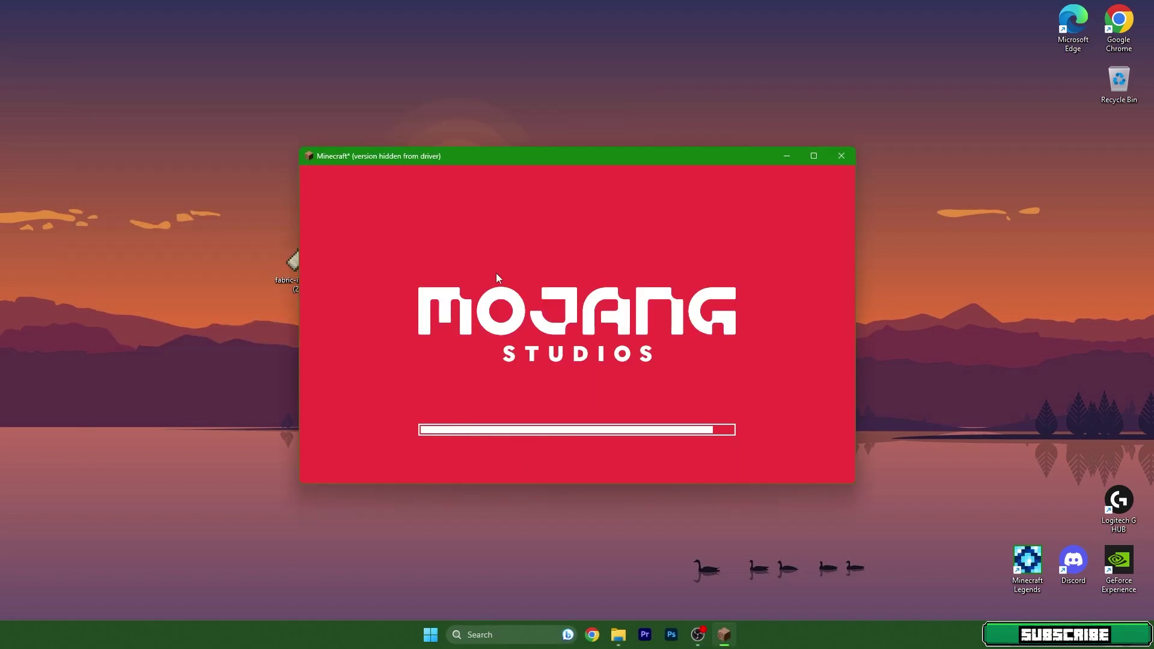
Maximize the Minecraft window and load the first saved singleplayer world.
left_click(813, 155)
left_click(650, 376)
left_click(804, 571)
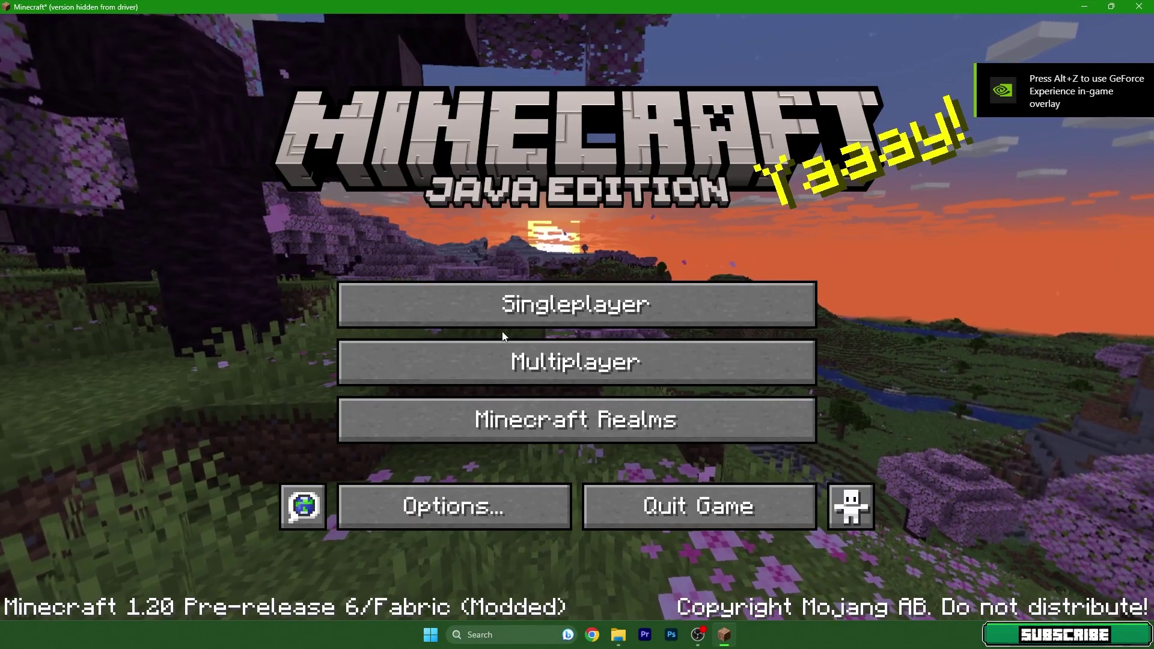
left_click(529, 305)
double_click(512, 186)
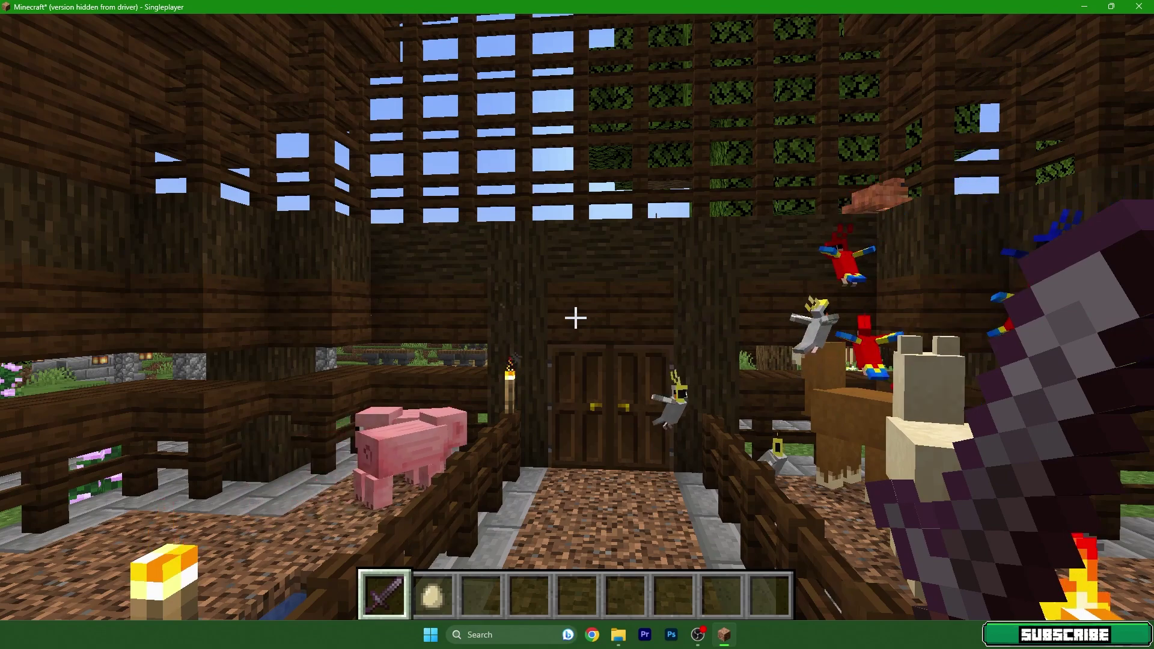
Pause the game and open the Shader Packs page of the video settings.
key("Escape")
left_click(522, 377)
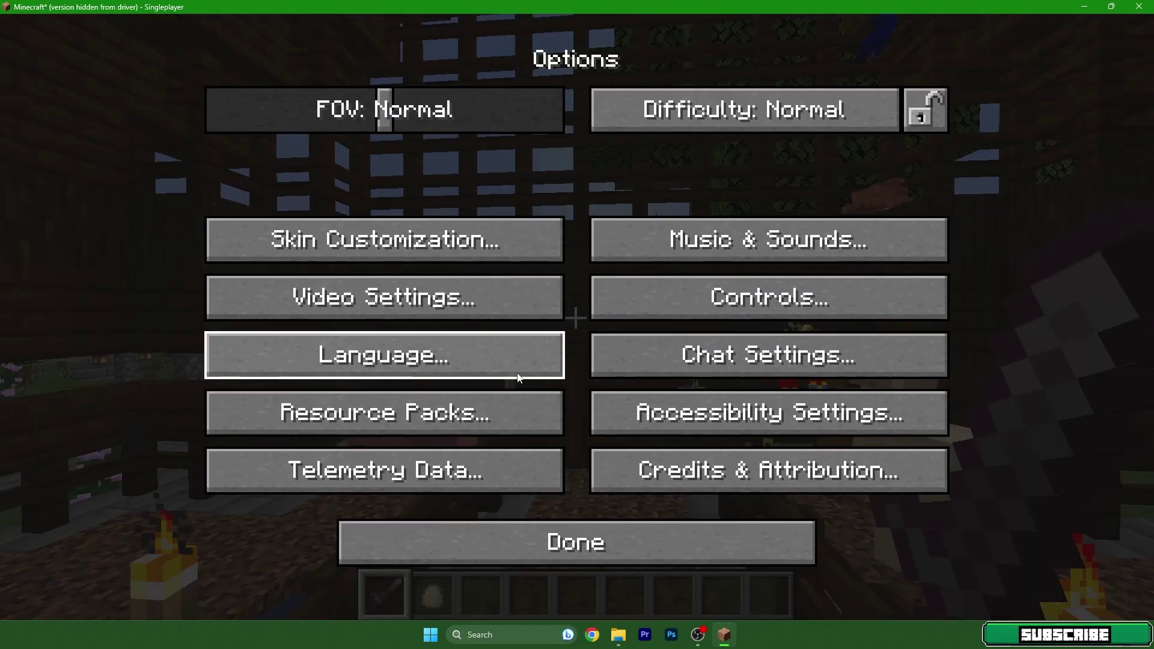
left_click(458, 325)
left_click(702, 53)
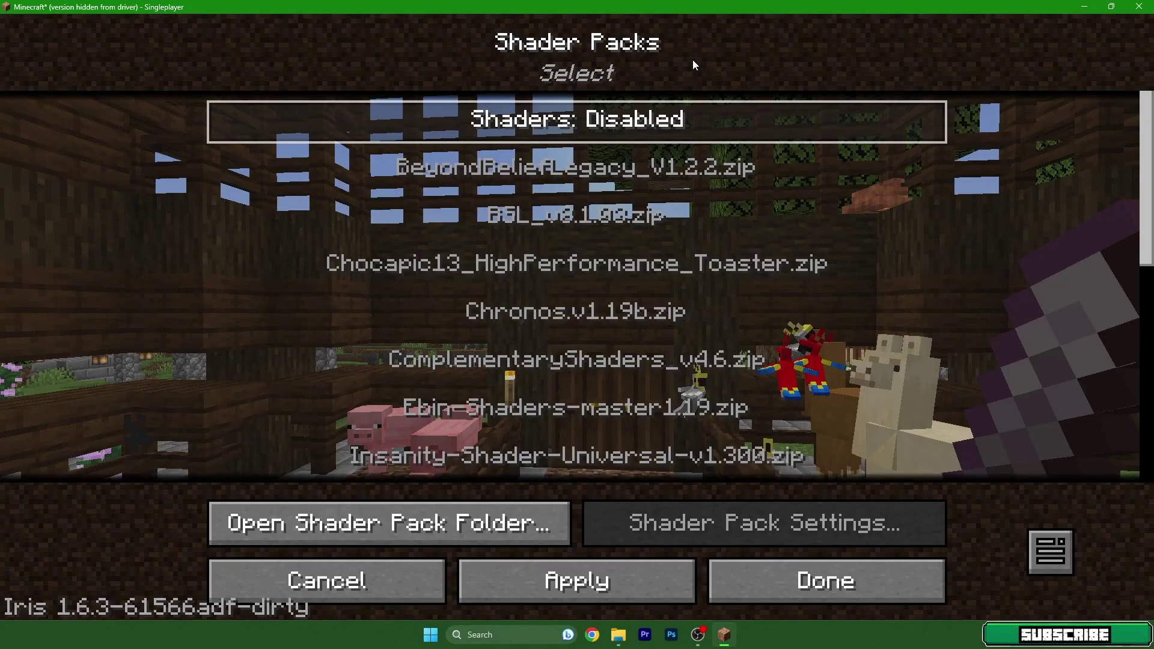
Enable shaders and apply the SEUS-Renewed-v1.0.1.zip shader pack.
left_click(646, 110)
scroll(546, 297, "down", 6)
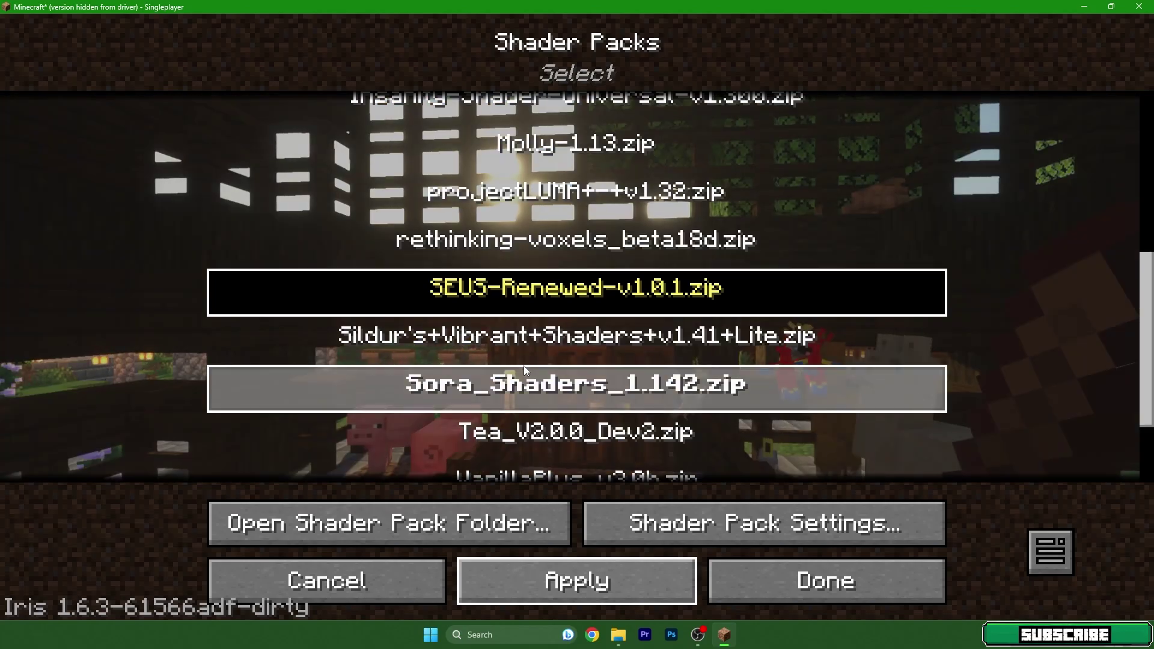
Finish the shader pack selection and close the video settings and pause menu to return to the world.
left_click(788, 581)
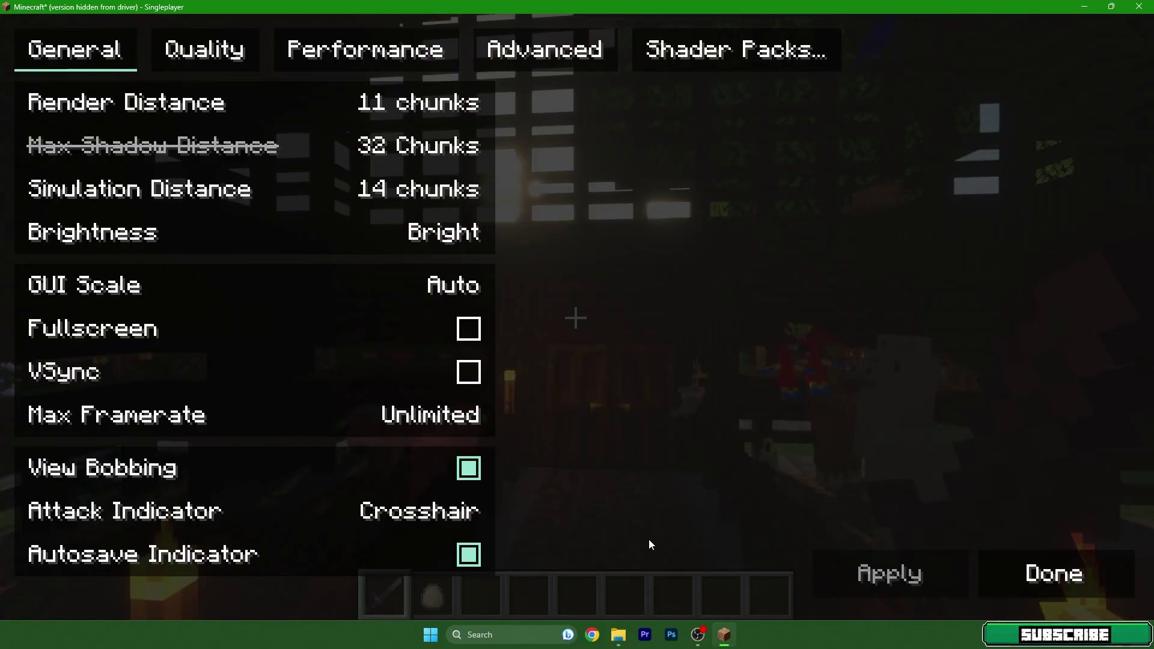
key("Escape")
key("Escape")
key("Escape")
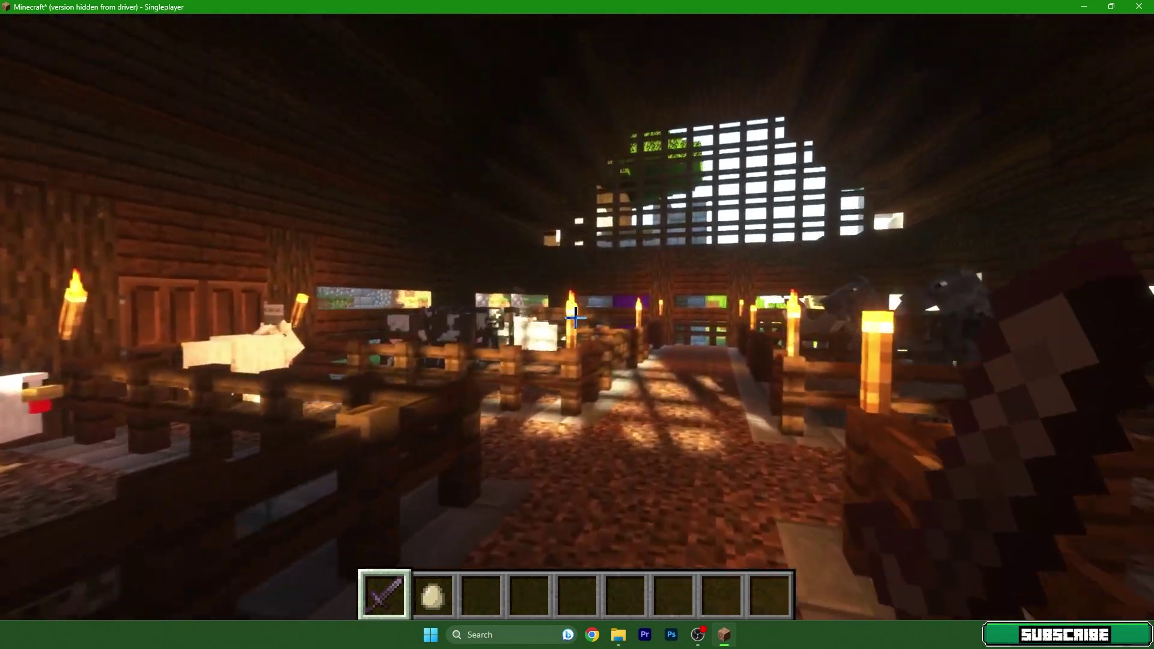
Leave the barn, close its double door, and walk along the stone path and steps by the water to inspect the shader lighting.
key("w")
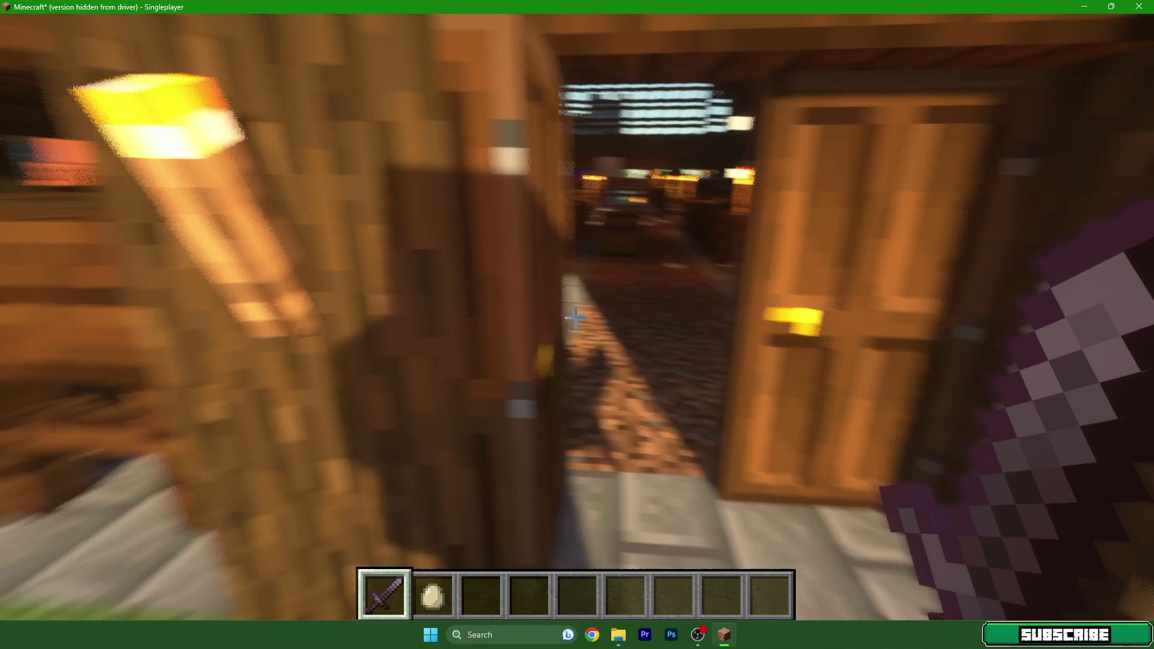
right_click(575, 317)
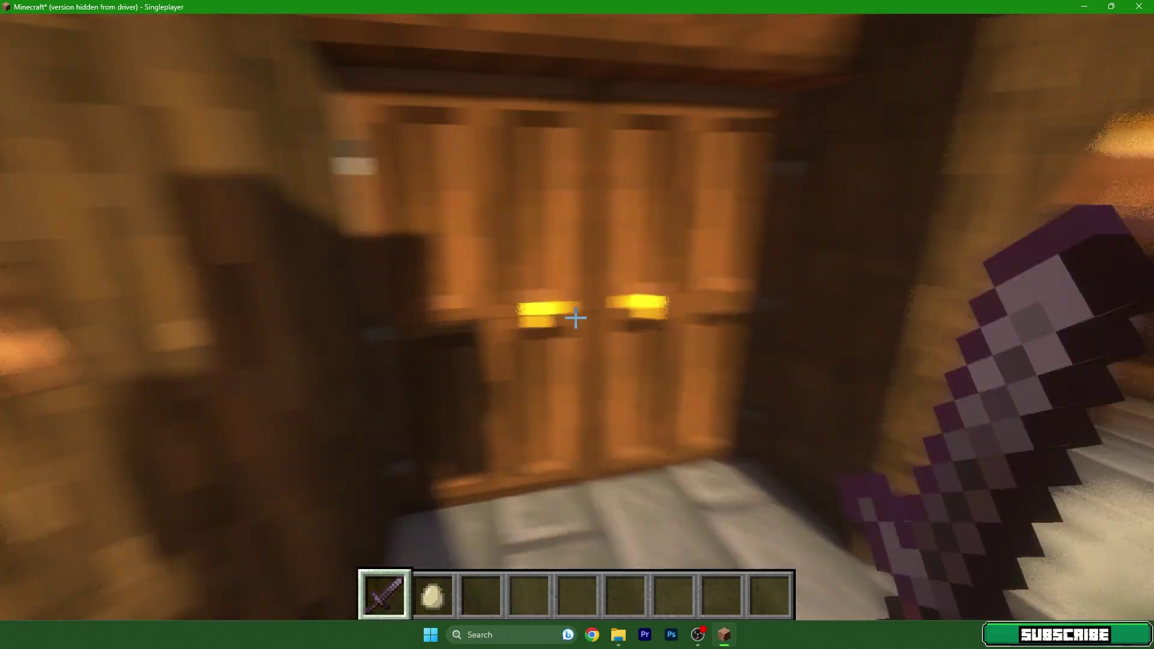
key("w")
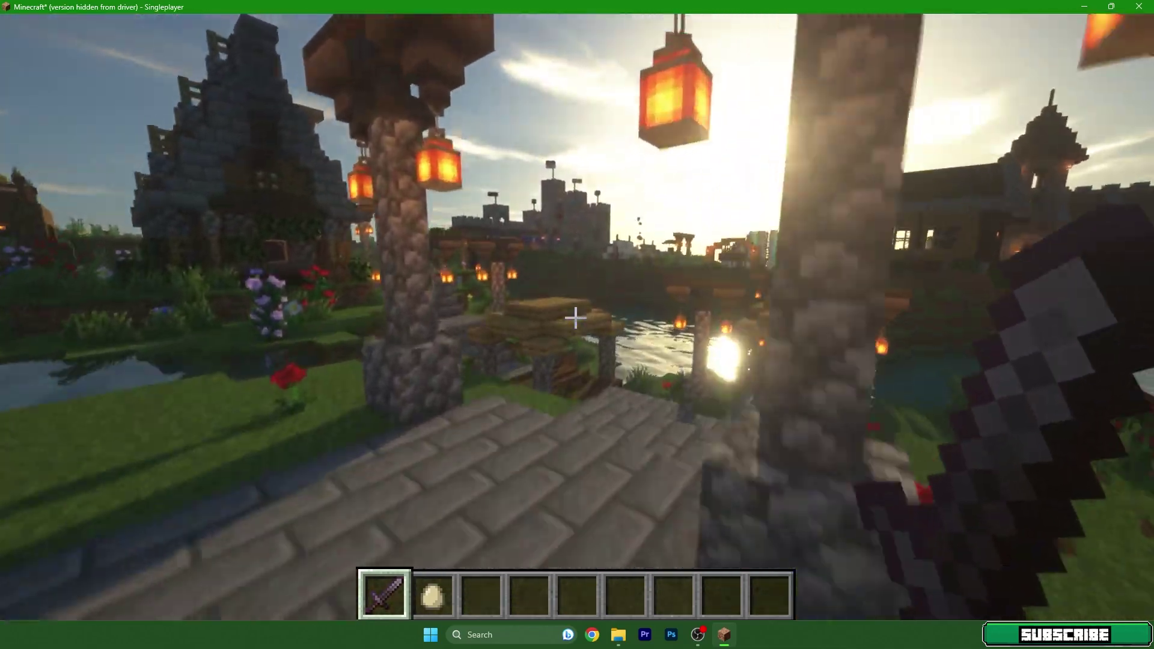
key("w")
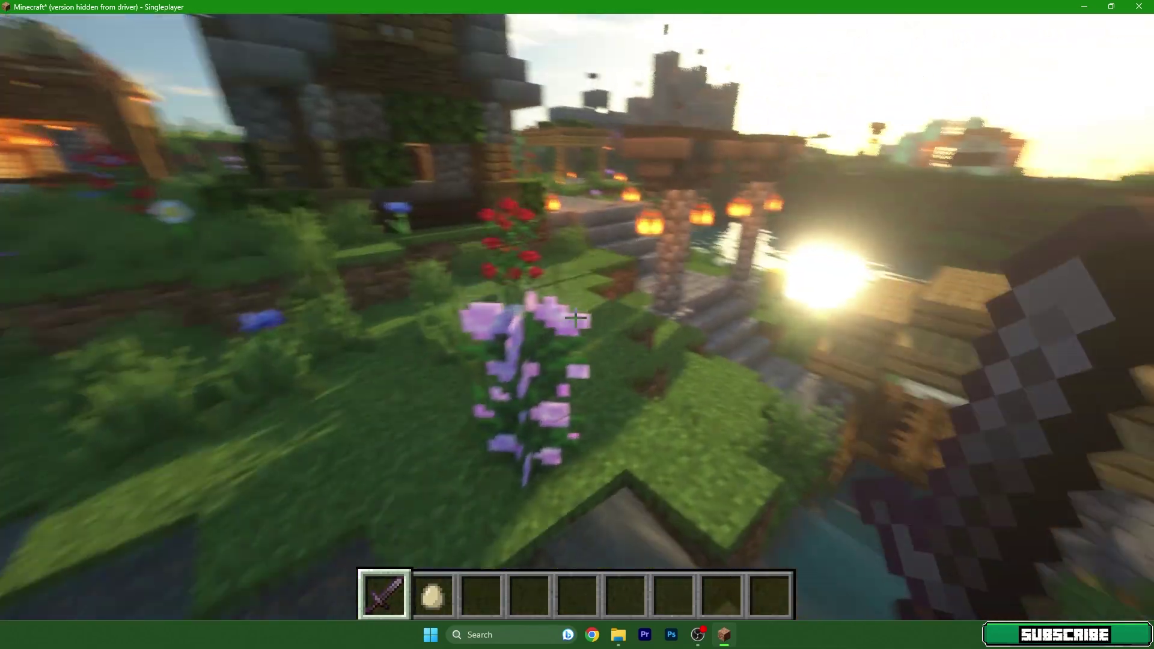
key("w")
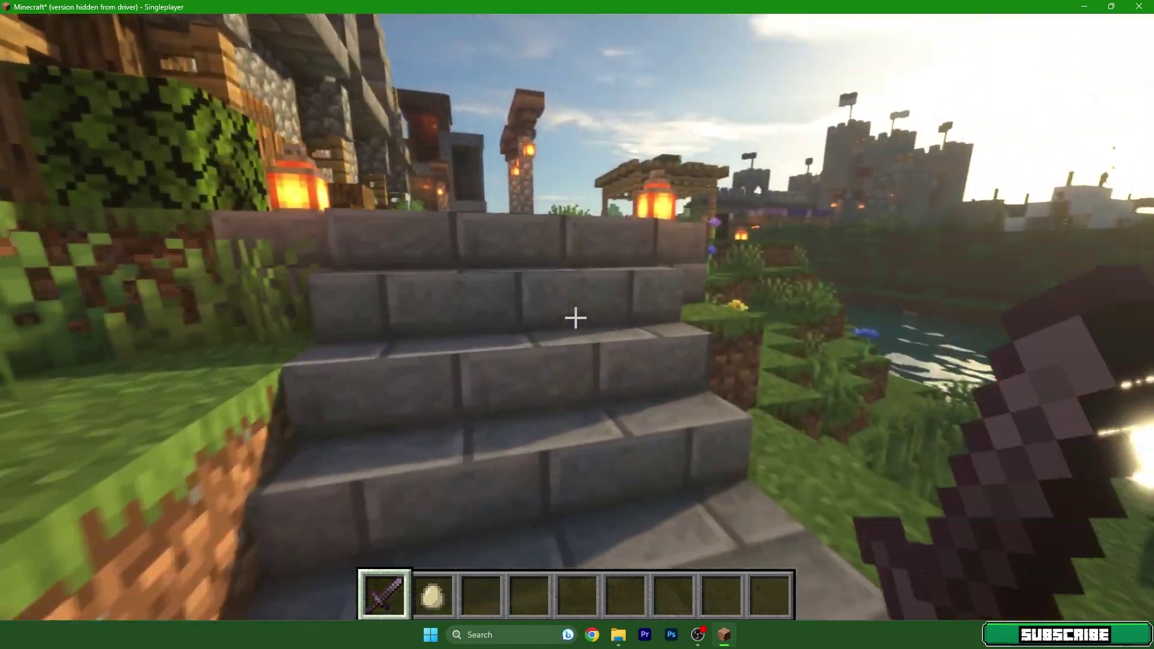
key("w")
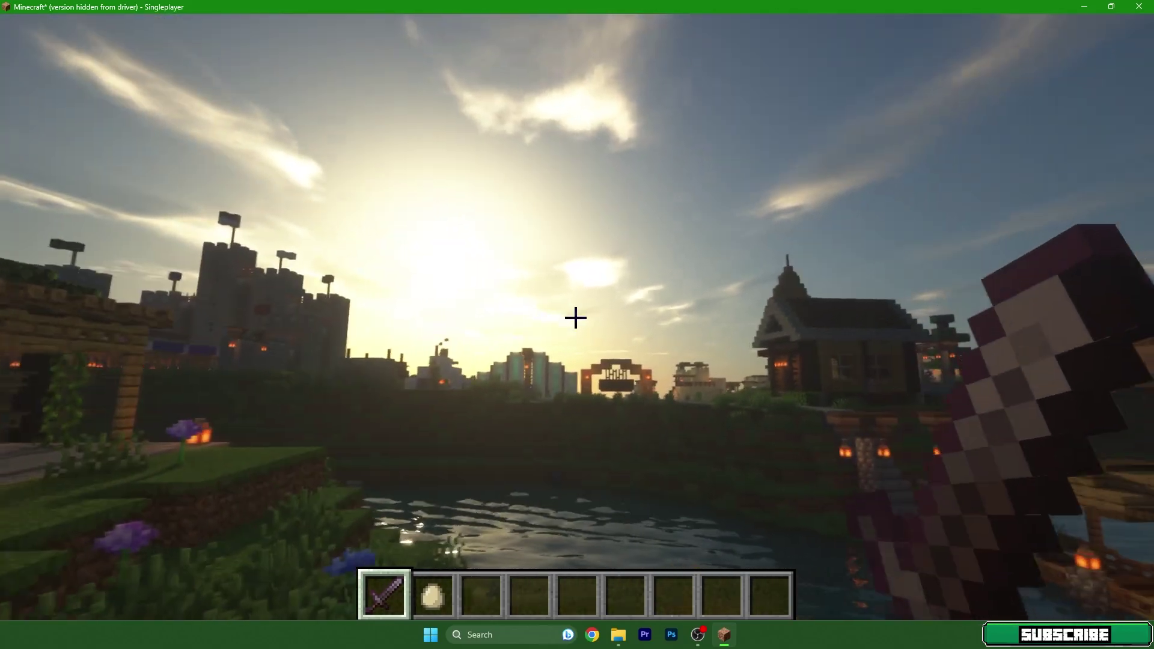